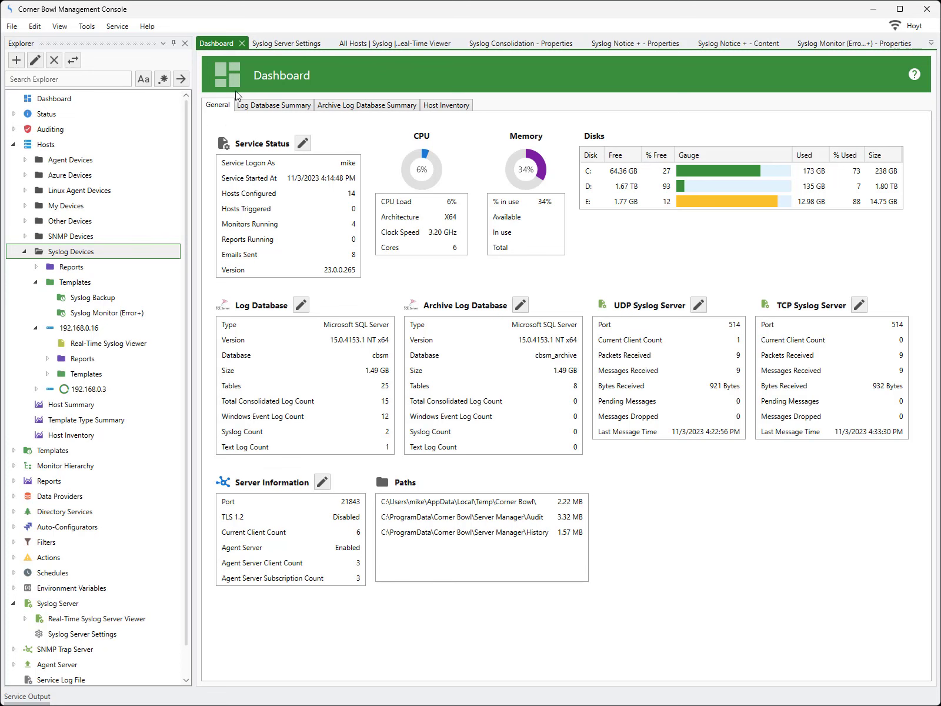
Step: Review the syslog server settings, all-hosts real-time viewer, Syslog Consolidation template, and the Syslog Notice + report's properties and content
{"action": "left_click", "coordinate": [261, 46]}
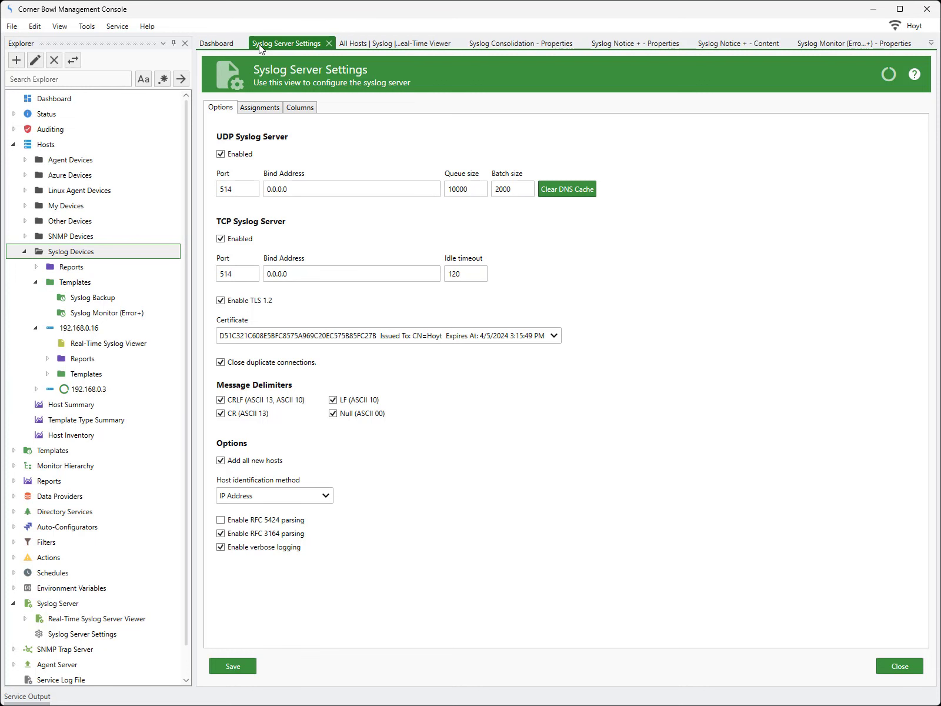
{"action": "left_click", "coordinate": [375, 45]}
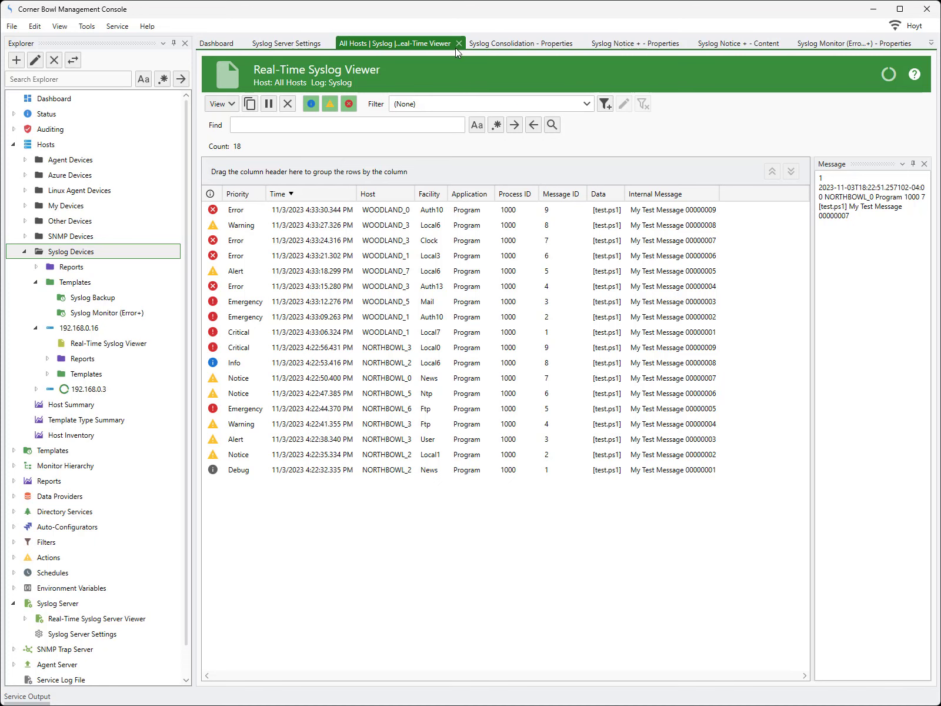
{"action": "left_click", "coordinate": [503, 45]}
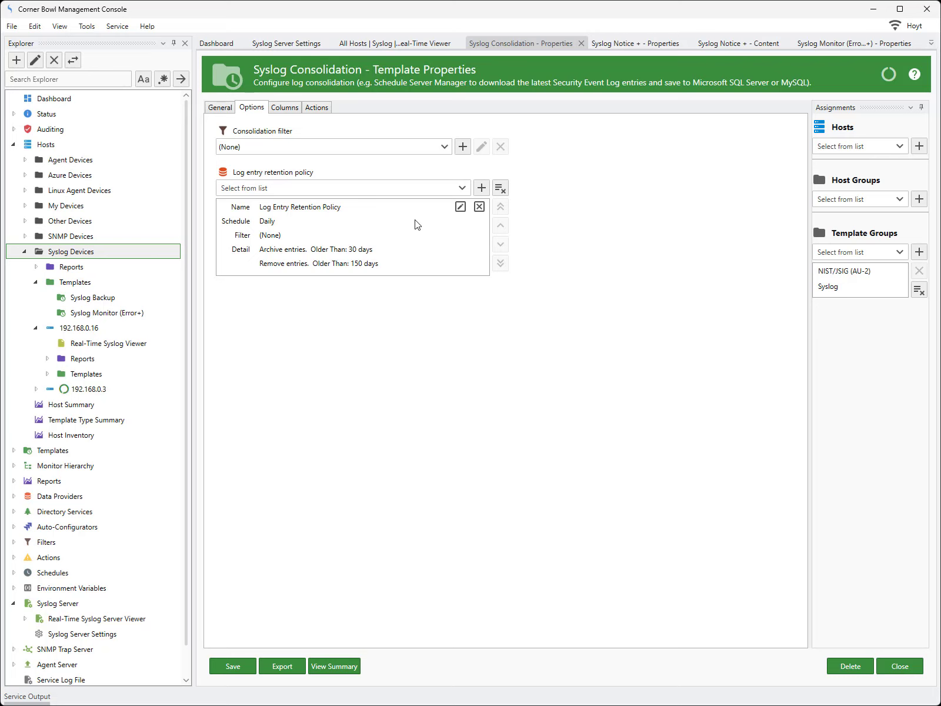
{"action": "left_click", "coordinate": [416, 224]}
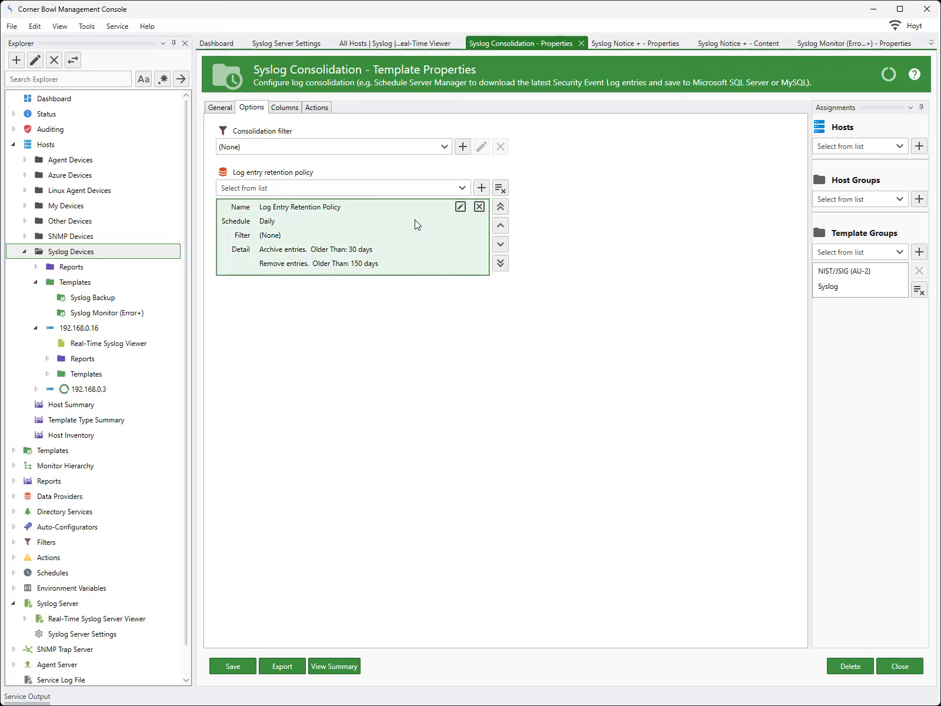
{"action": "left_click", "coordinate": [633, 45]}
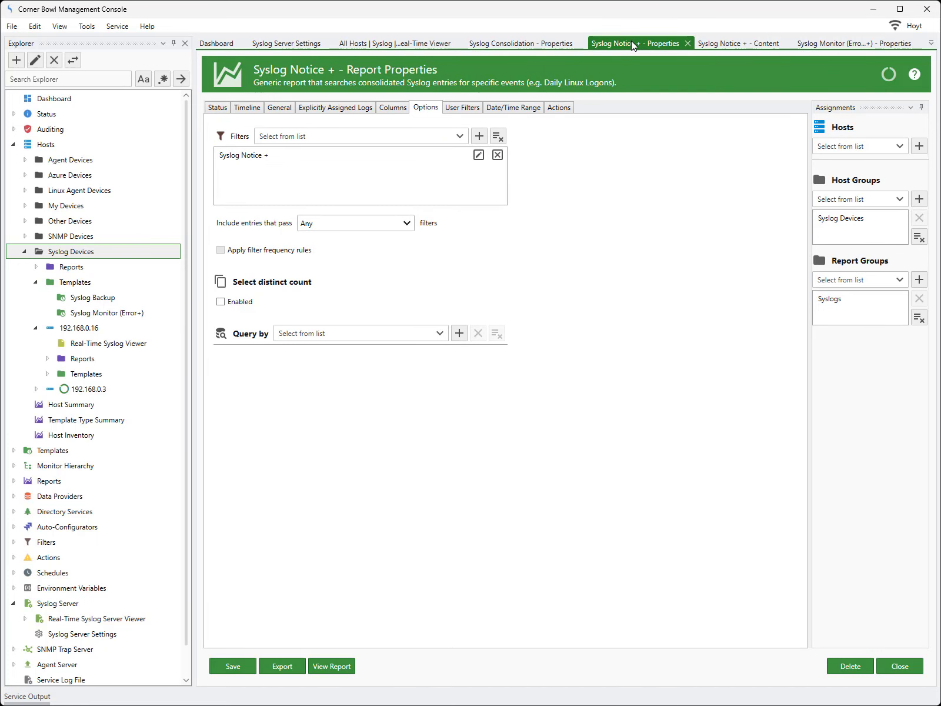
{"action": "left_click", "coordinate": [716, 45]}
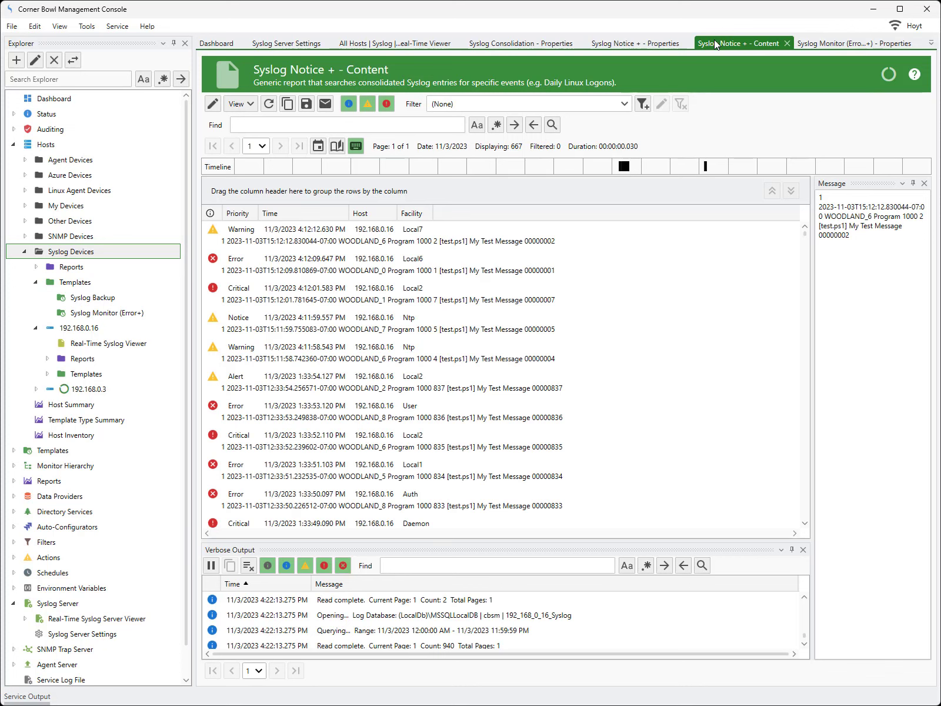
Step: Inspect the Syslog Monitor (Error+) template's monitoring rule and the criteria of its Syslog Error + filter
{"action": "left_click", "coordinate": [816, 45]}
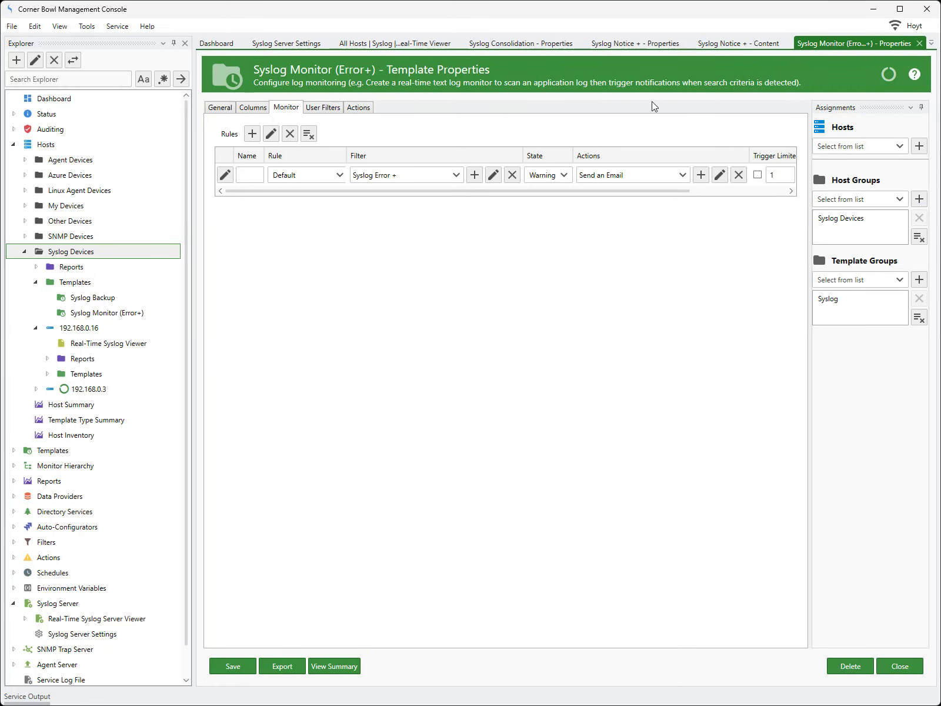
{"action": "left_click", "coordinate": [493, 175]}
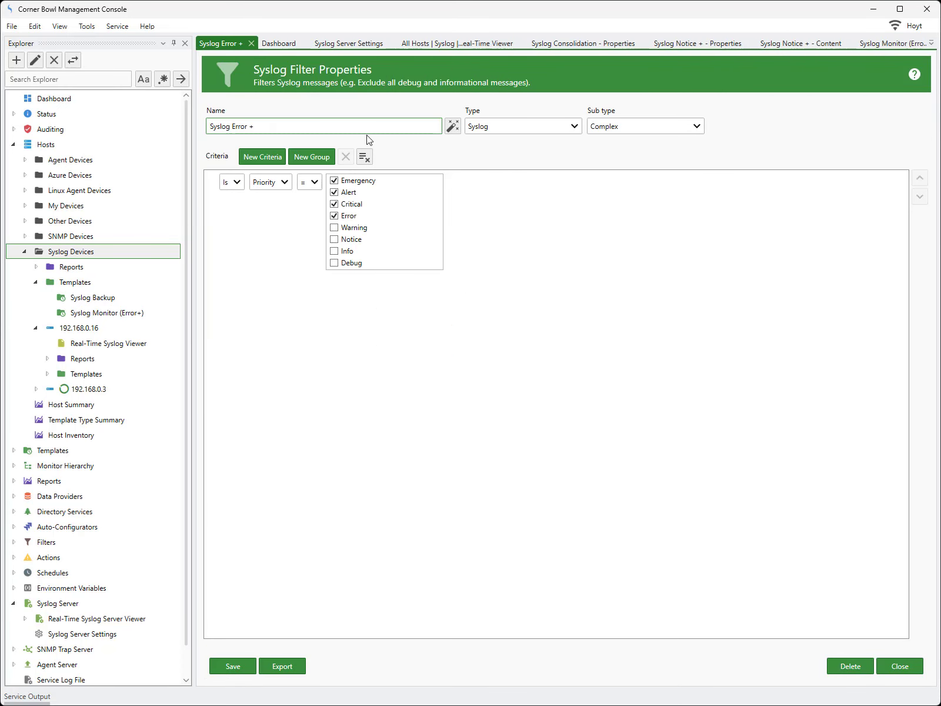
{"action": "left_click", "coordinate": [251, 43]}
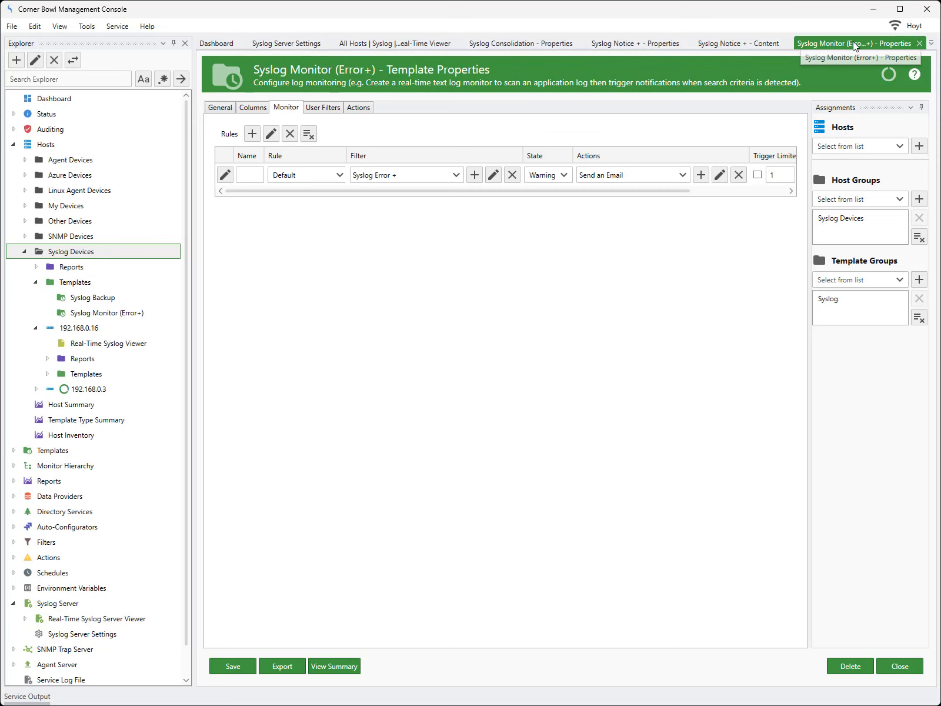
Step: Inspect the Syslog Backup template's Syslog Relay filter and its Append To File: {NAME}.csv action
{"action": "left_click", "coordinate": [932, 43]}
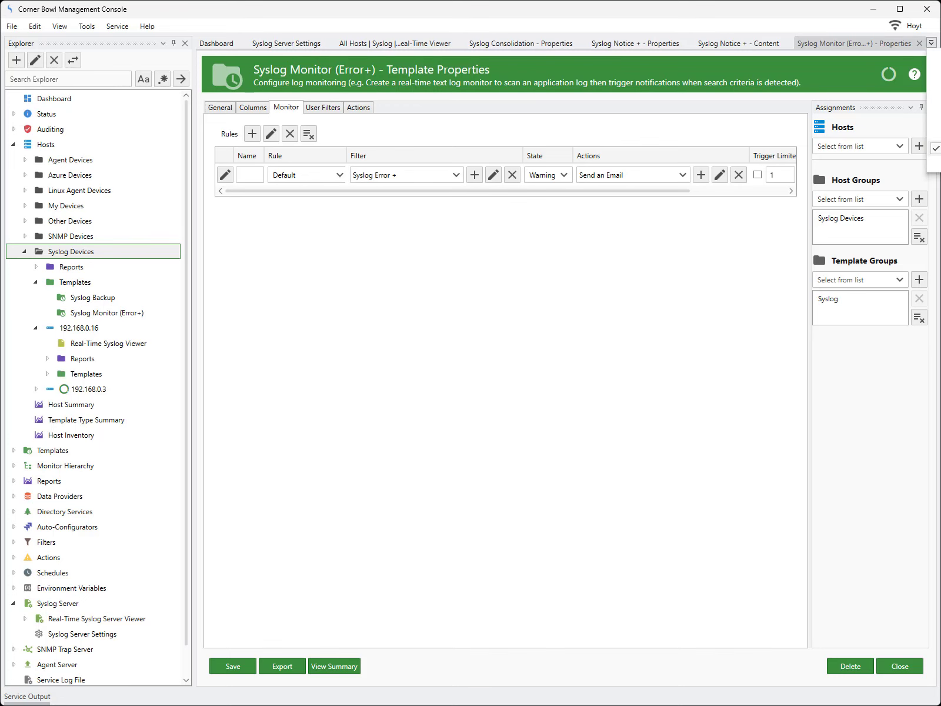
{"action": "left_click", "coordinate": [930, 164]}
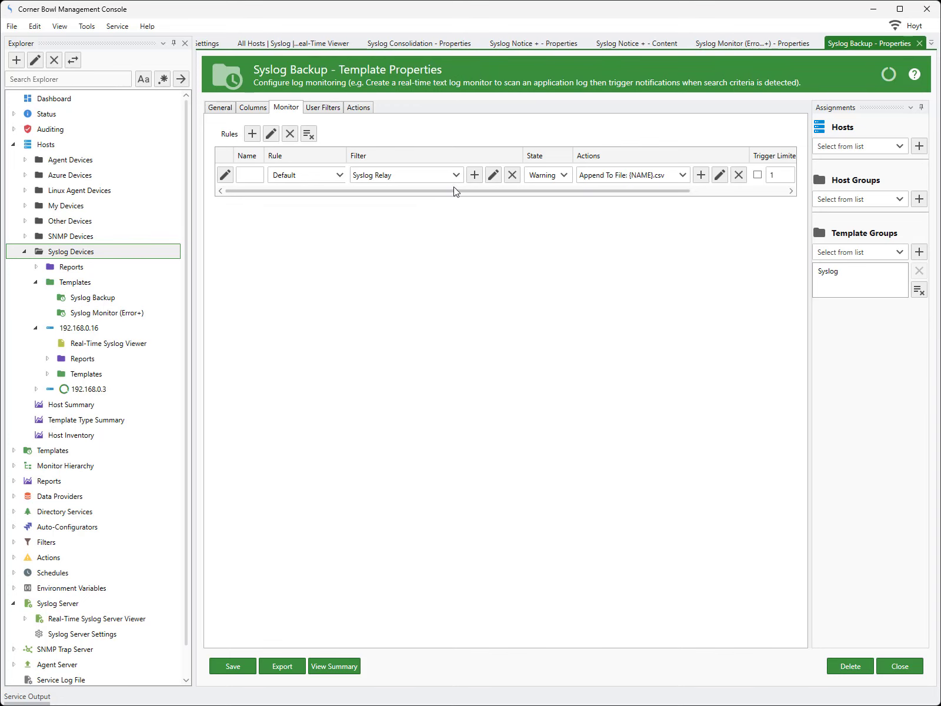
{"action": "left_click", "coordinate": [492, 175]}
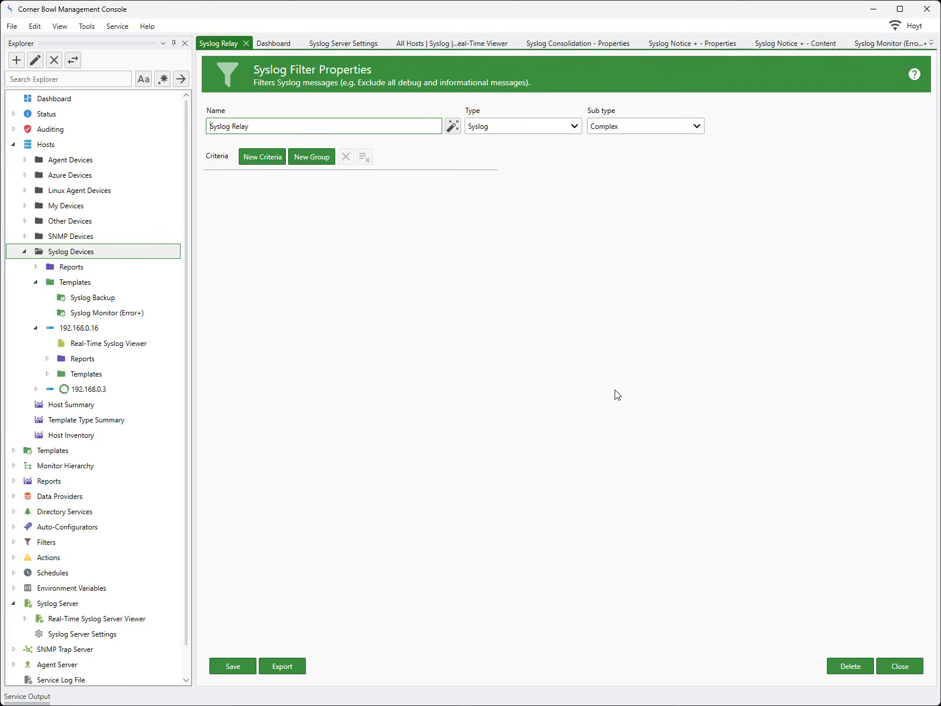
{"action": "left_click", "coordinate": [891, 669]}
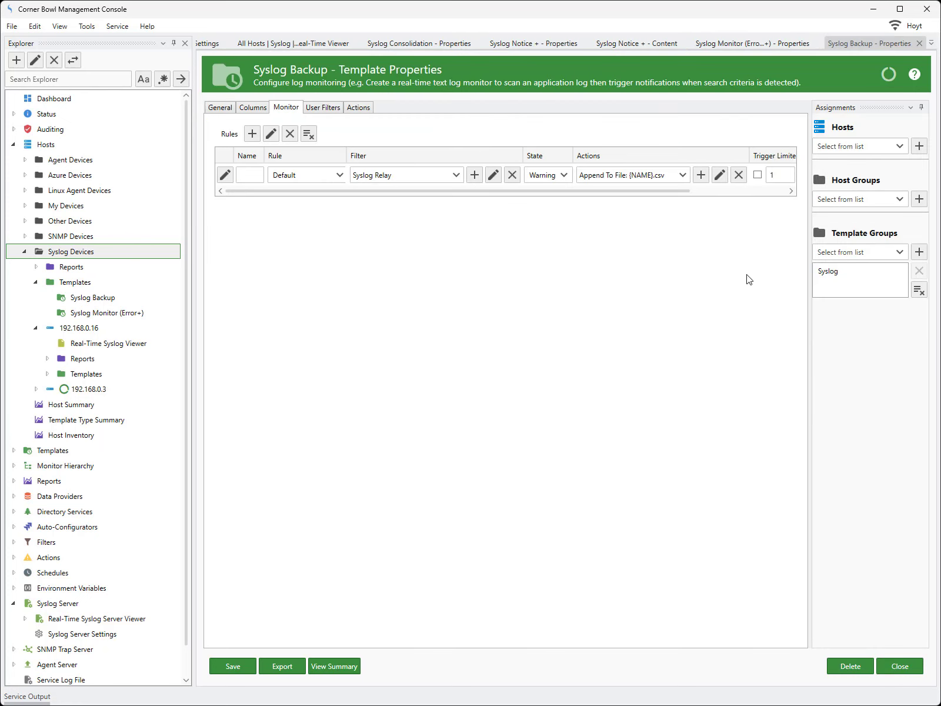
{"action": "left_click", "coordinate": [719, 178]}
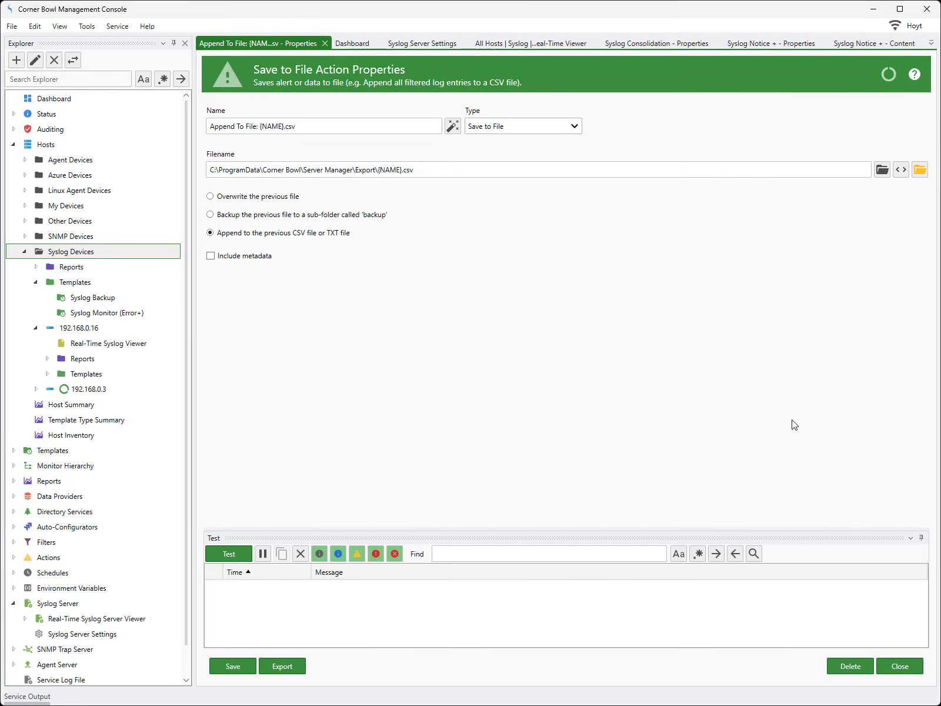
{"action": "left_click", "coordinate": [898, 664]}
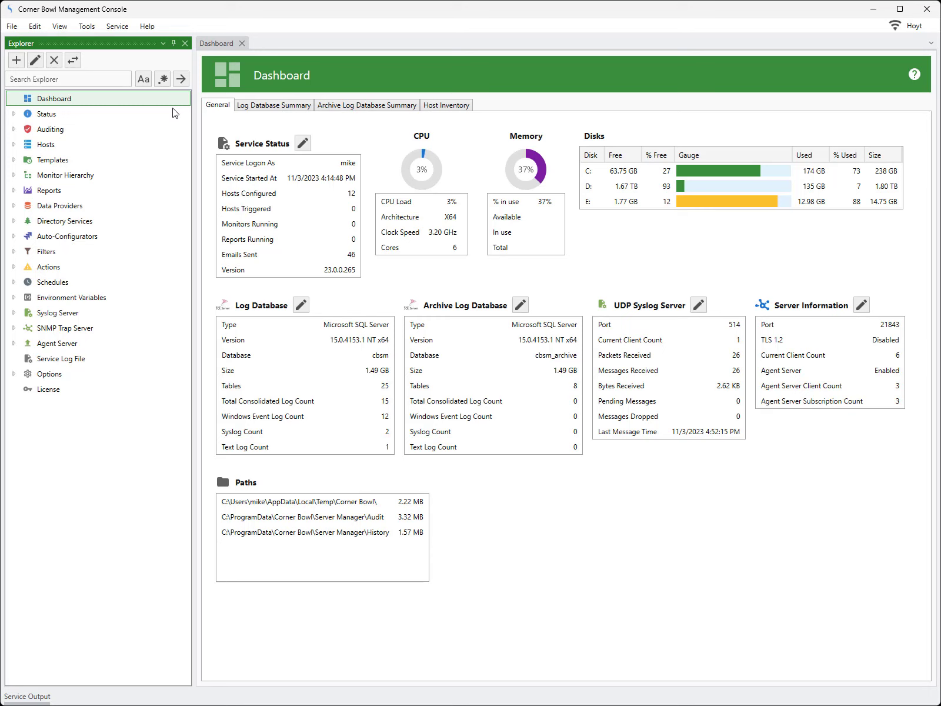
Step: Check the UDP syslog server's port on the dashboard and open the Syslog Server Settings
{"action": "left_click", "coordinate": [606, 328]}
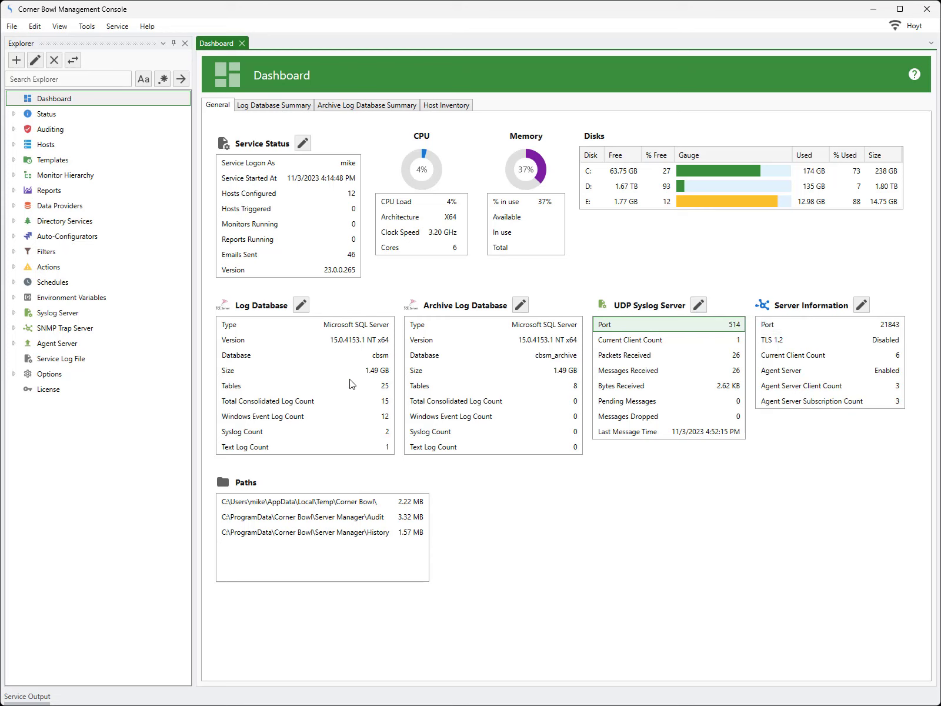
{"action": "left_click", "coordinate": [14, 313]}
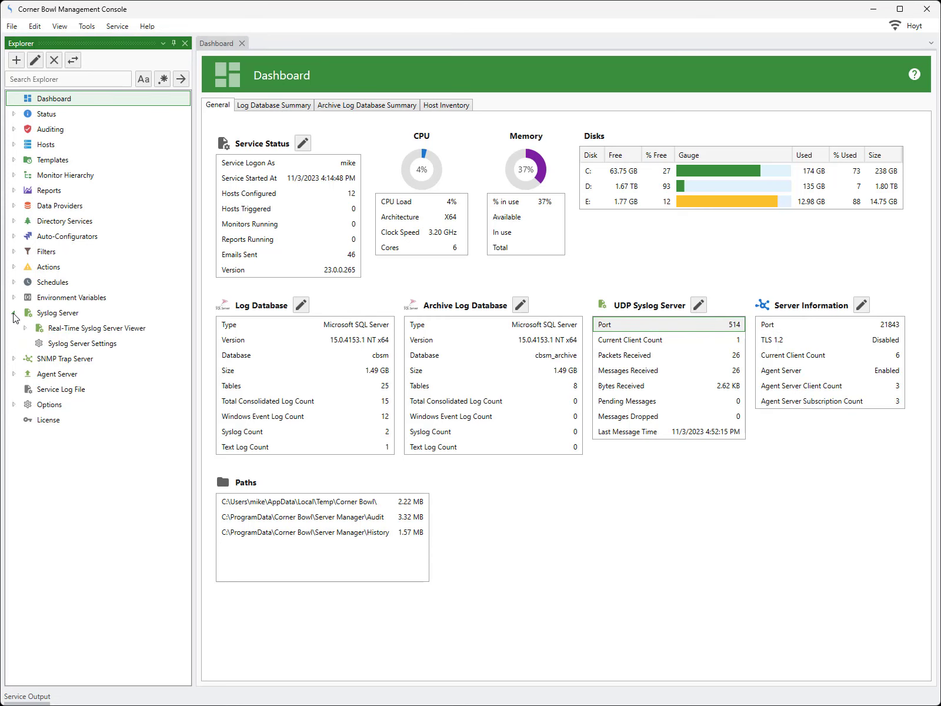
{"action": "left_click", "coordinate": [57, 344]}
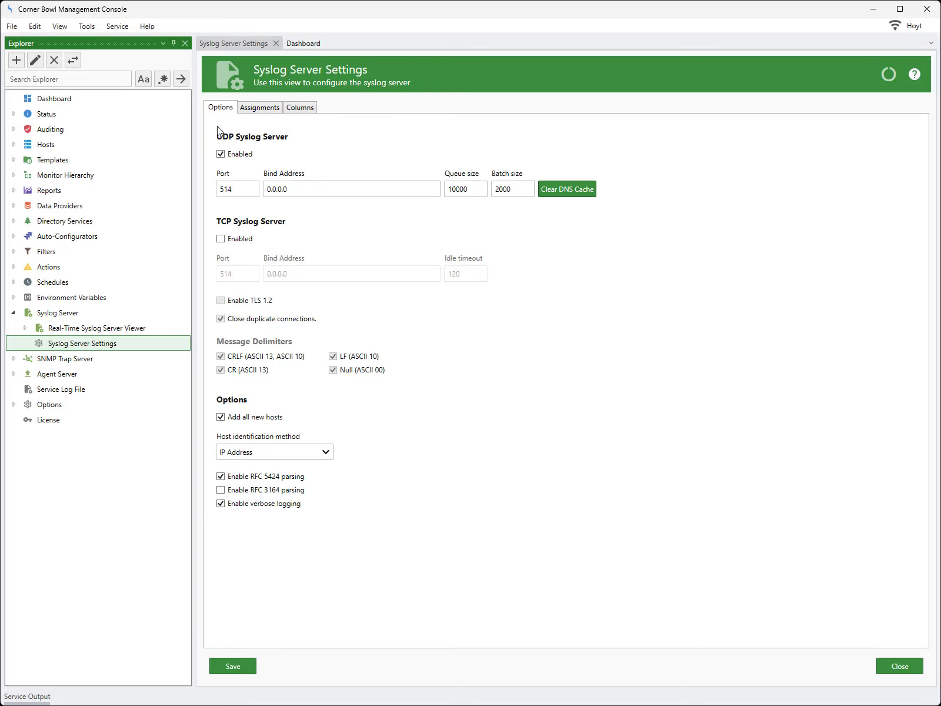
Step: Review the syslog server's assignments, column definitions, and UDP queue size and batch size
{"action": "left_click", "coordinate": [266, 109]}
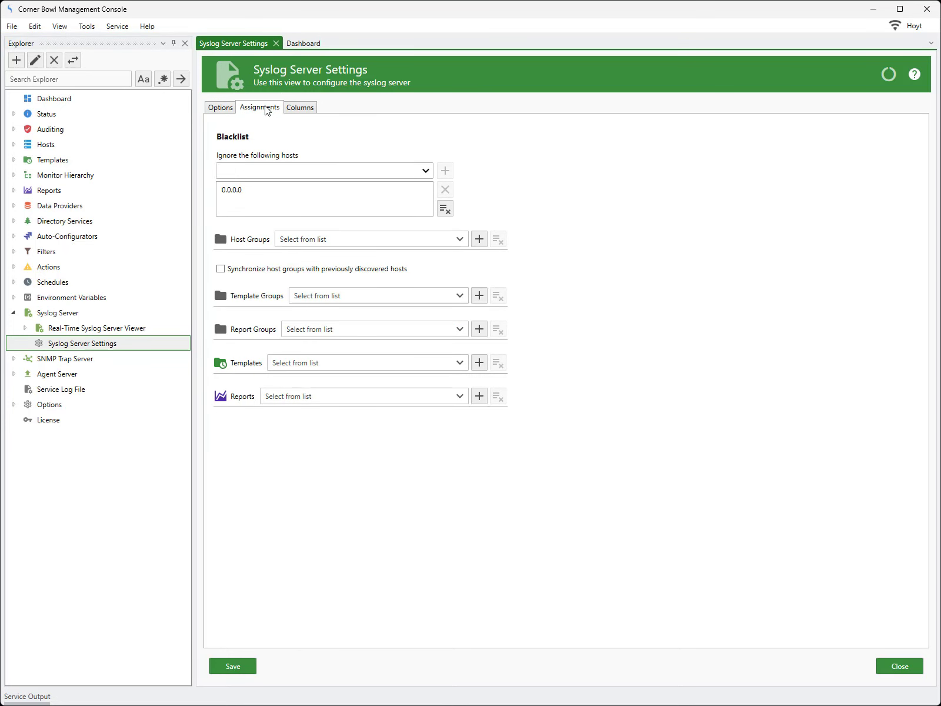
{"action": "left_click", "coordinate": [293, 109]}
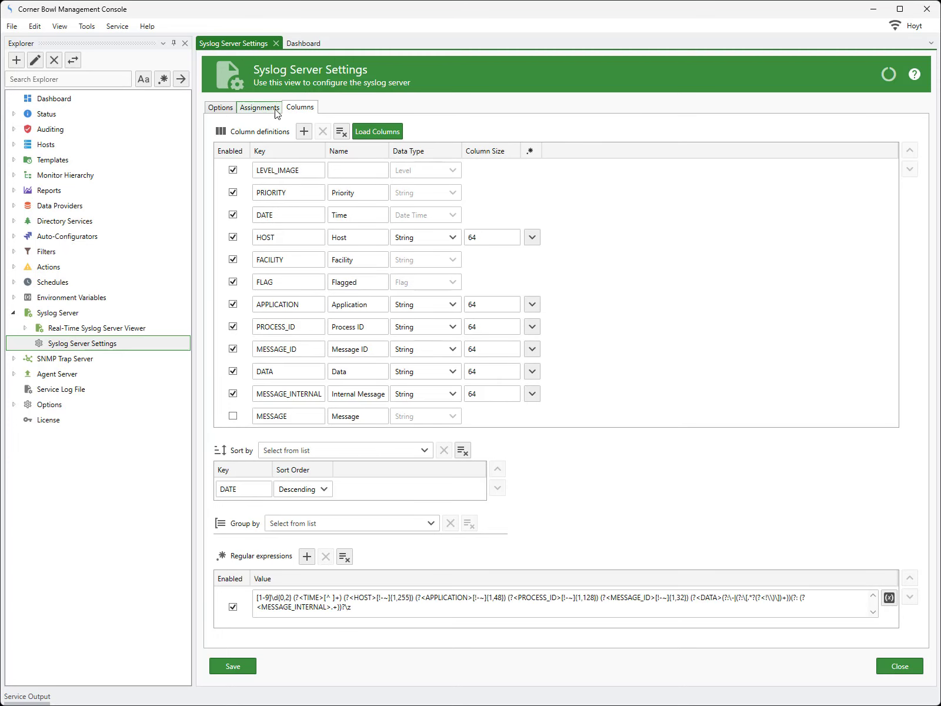
{"action": "left_click", "coordinate": [231, 110]}
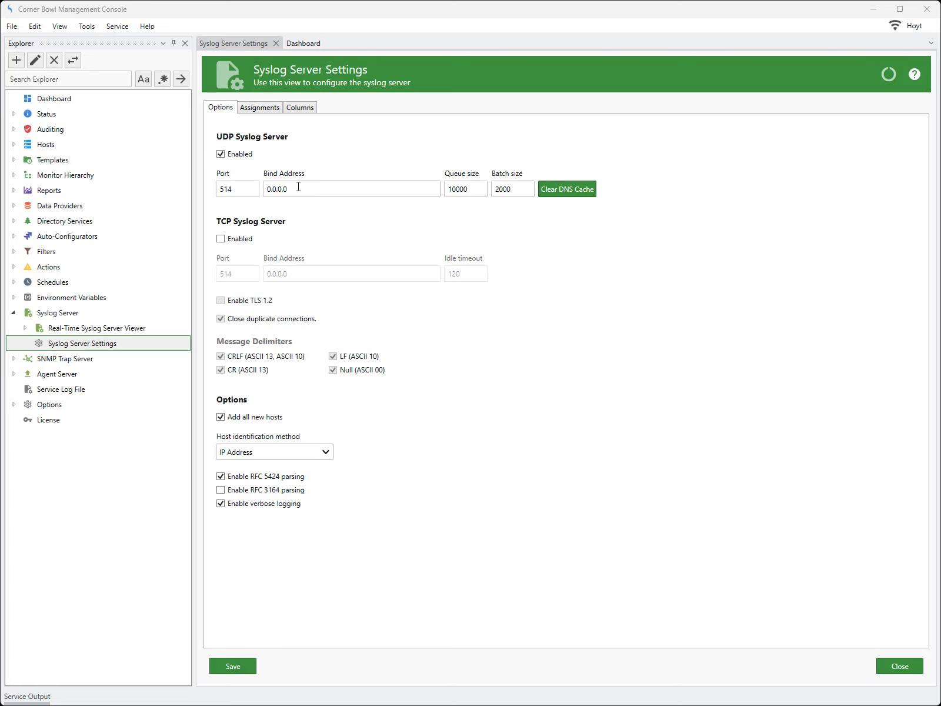
{"action": "left_click", "coordinate": [474, 188]}
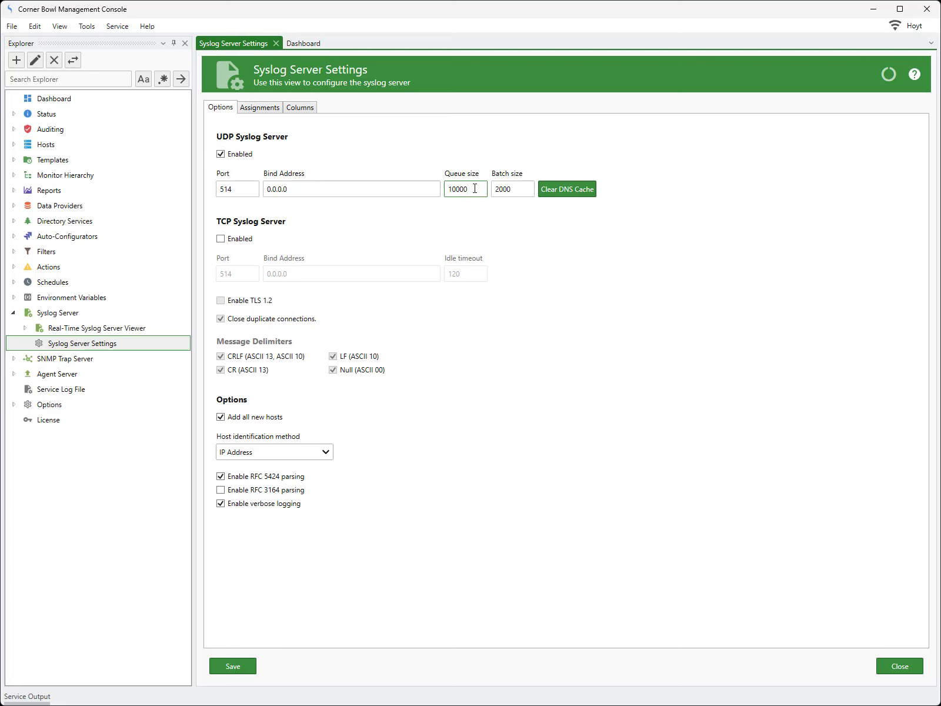
{"action": "left_click", "coordinate": [509, 190]}
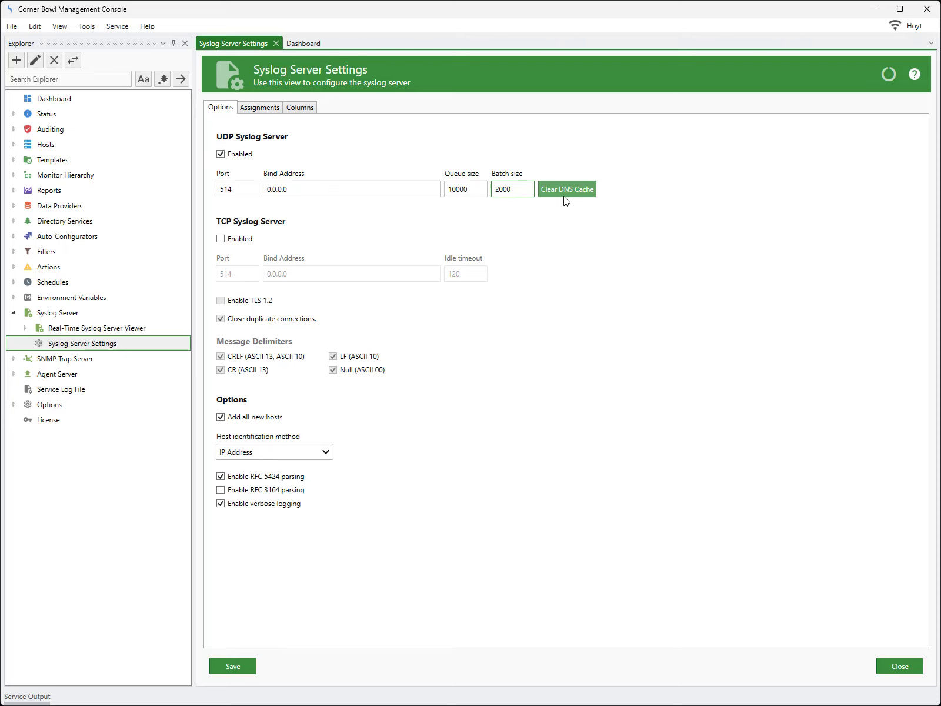
Step: Enable the TCP Syslog Server with TLS 1.2, using the certificate that expires on 4/5/2024
{"action": "left_click", "coordinate": [221, 243]}
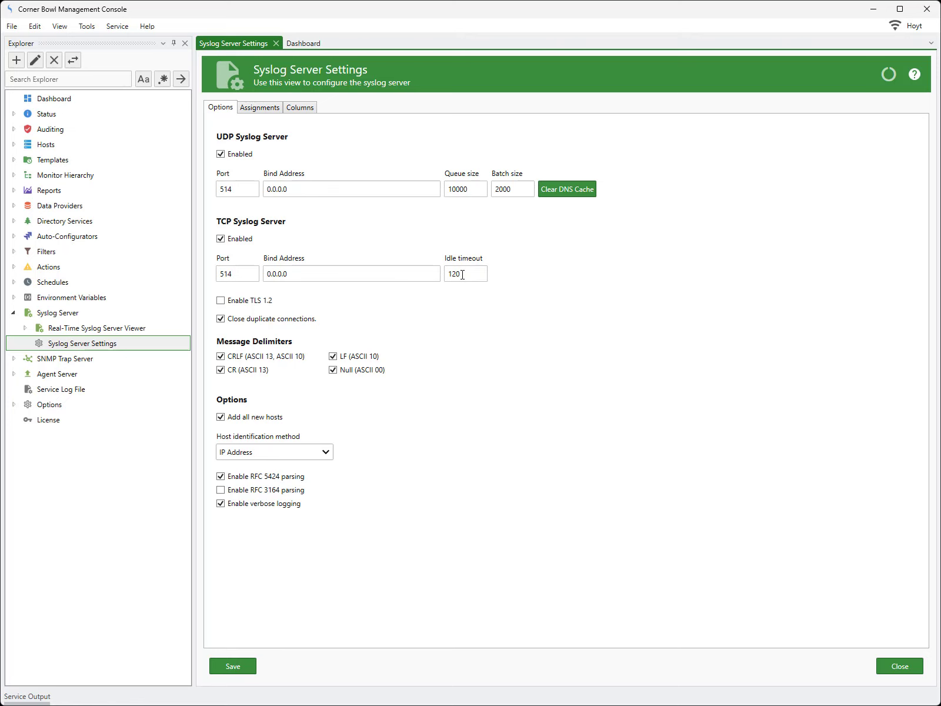
{"action": "left_click", "coordinate": [260, 305]}
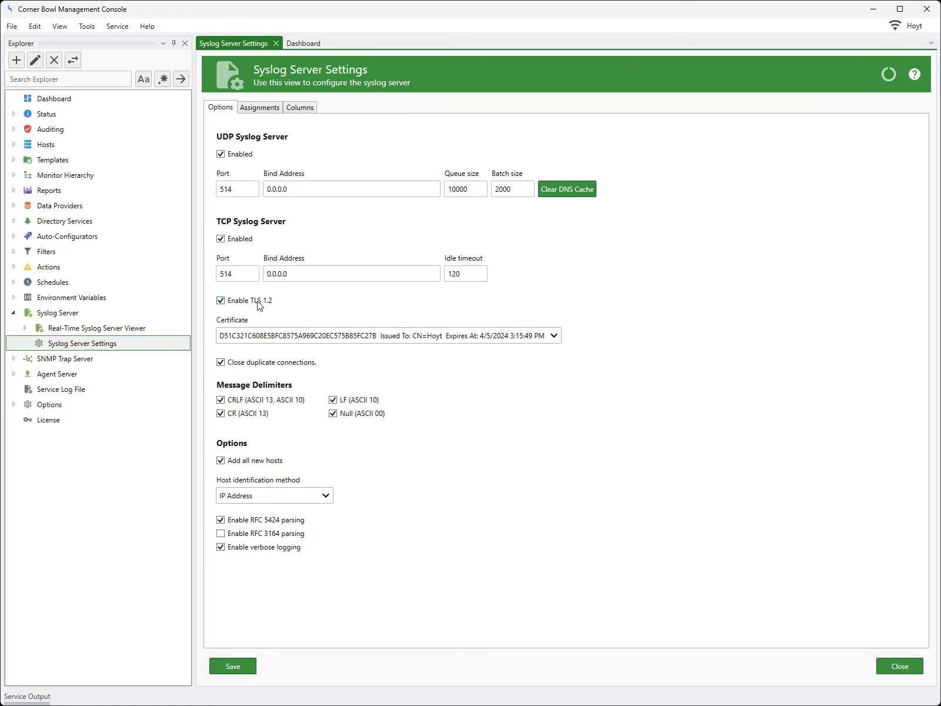
{"action": "left_click", "coordinate": [278, 336]}
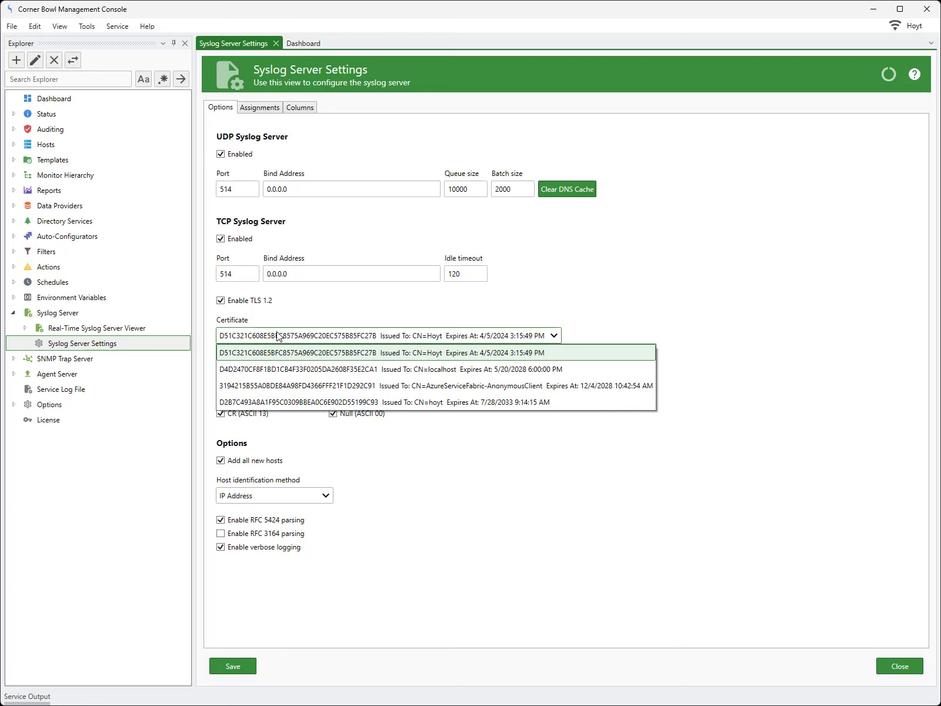
{"action": "left_click", "coordinate": [293, 353]}
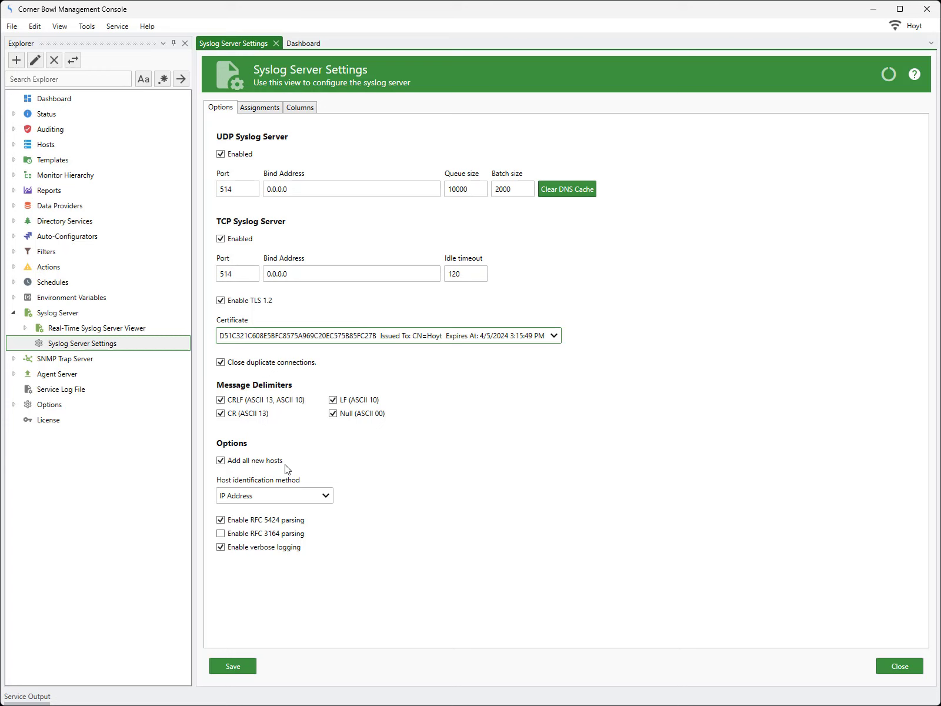
Step: Select IP Address as the host identification method, and save and close the syslog server settings
{"action": "left_click", "coordinate": [325, 496]}
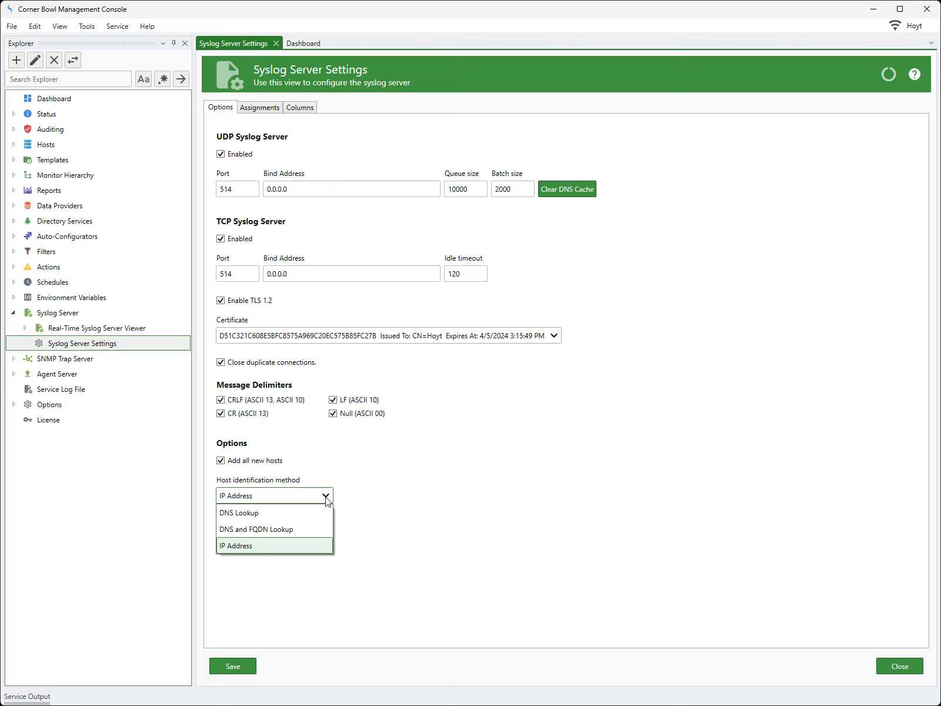
{"action": "left_click", "coordinate": [319, 544]}
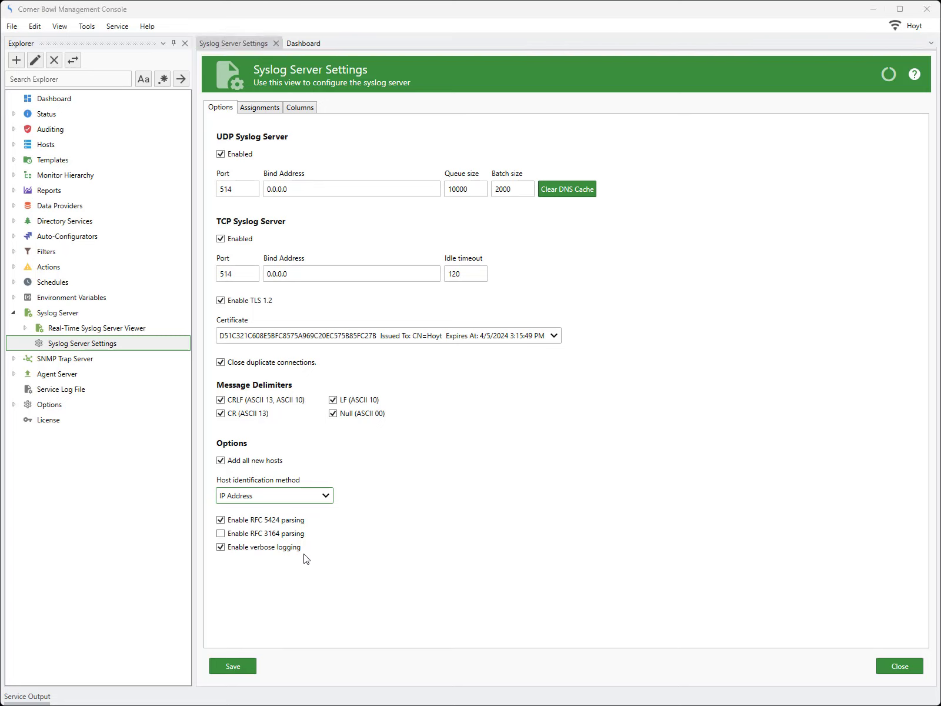
{"action": "left_click", "coordinate": [252, 668]}
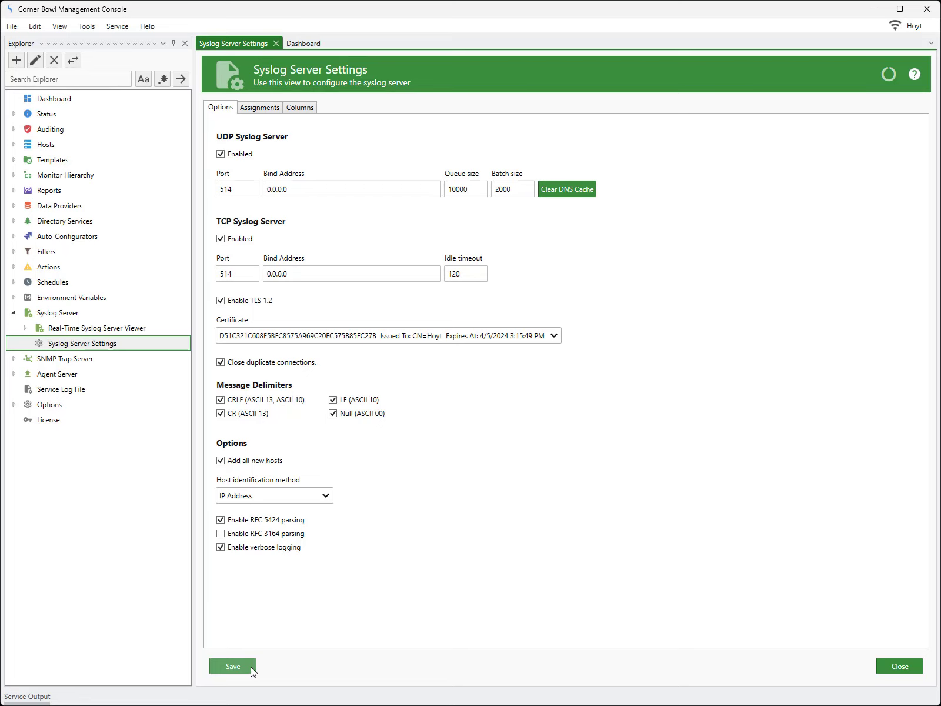
{"action": "left_click", "coordinate": [897, 666]}
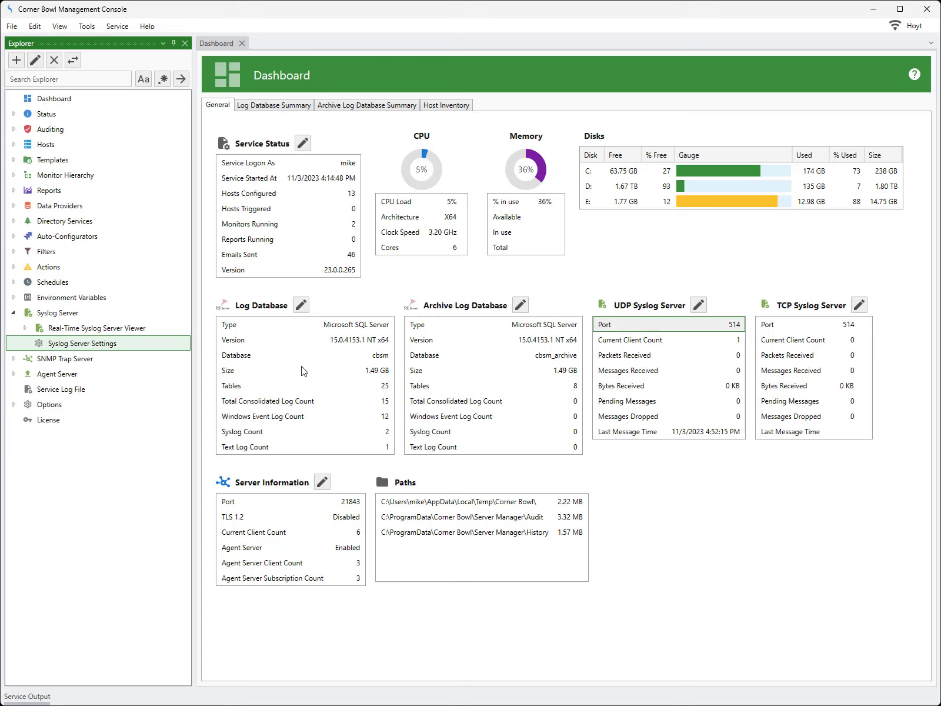
Step: View incoming messages in the all-hosts real-time syslog viewer, and expand hosts 192.168.0.16 and 192.168.0.3 under Syslog Devices
{"action": "double_click", "coordinate": [61, 329]}
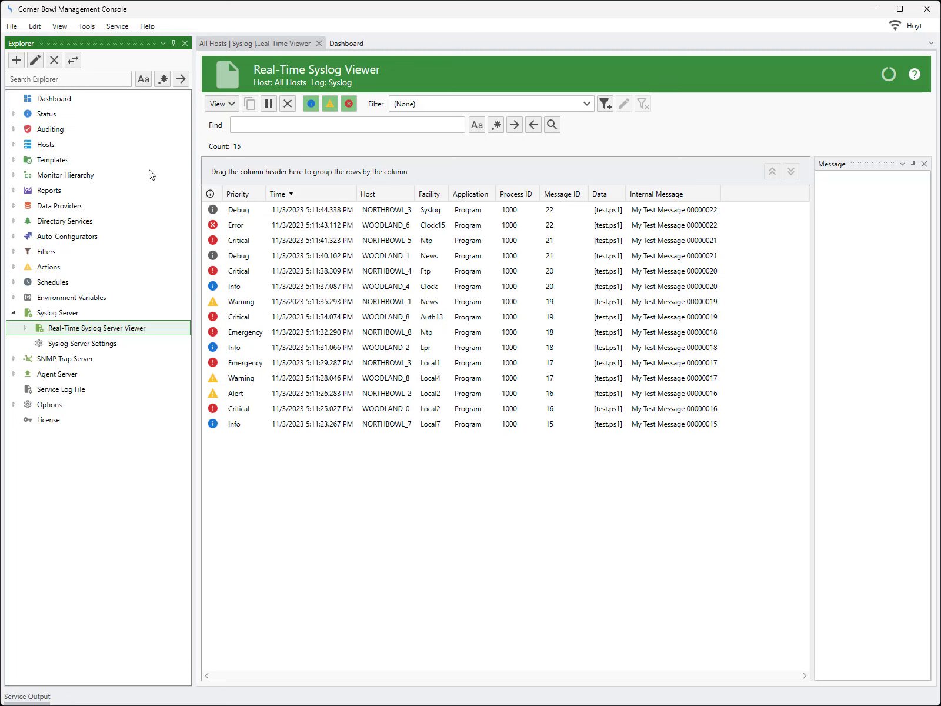
{"action": "left_click", "coordinate": [13, 145]}
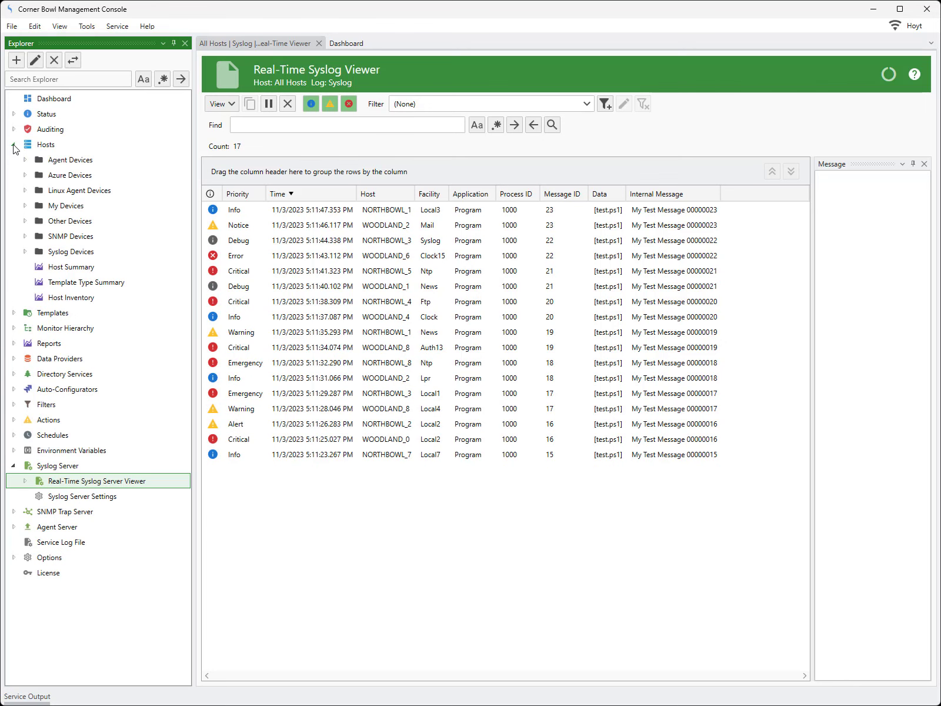
{"action": "left_click", "coordinate": [25, 251]}
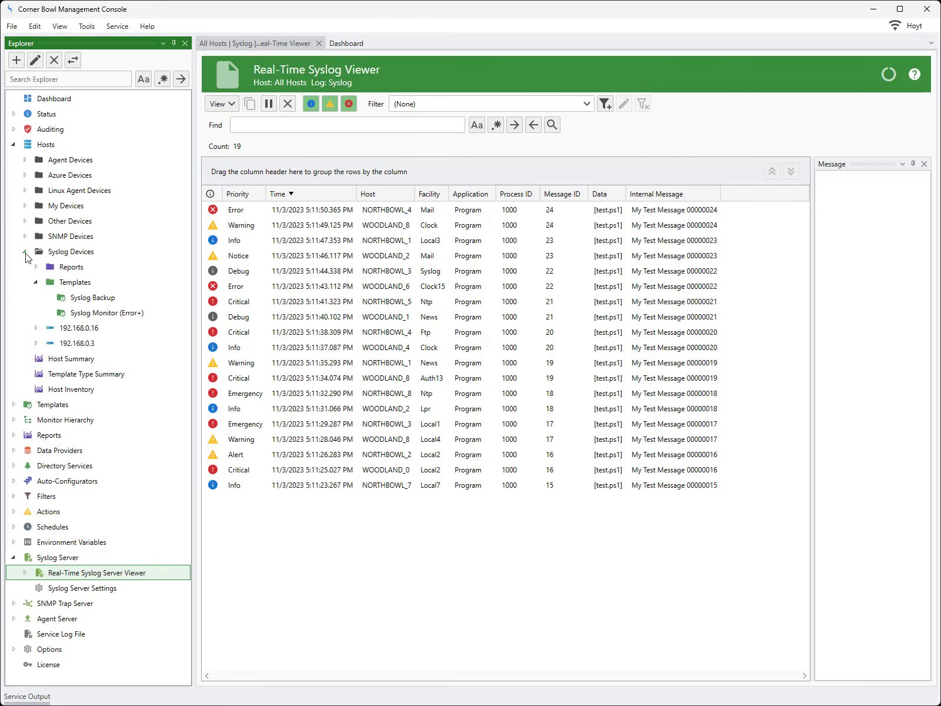
{"action": "left_click", "coordinate": [37, 328]}
{"action": "left_click", "coordinate": [37, 389]}
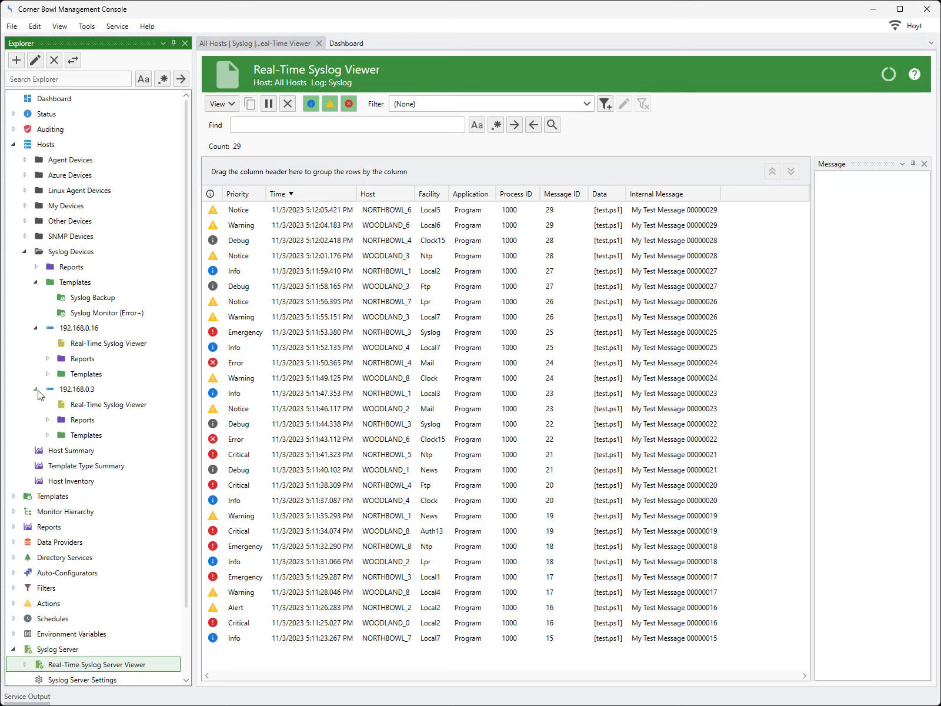
Step: View host 192.168.0.16's incoming messages in its real-time syslog viewer, and collapse Syslog Devices and Hosts
{"action": "double_click", "coordinate": [79, 345]}
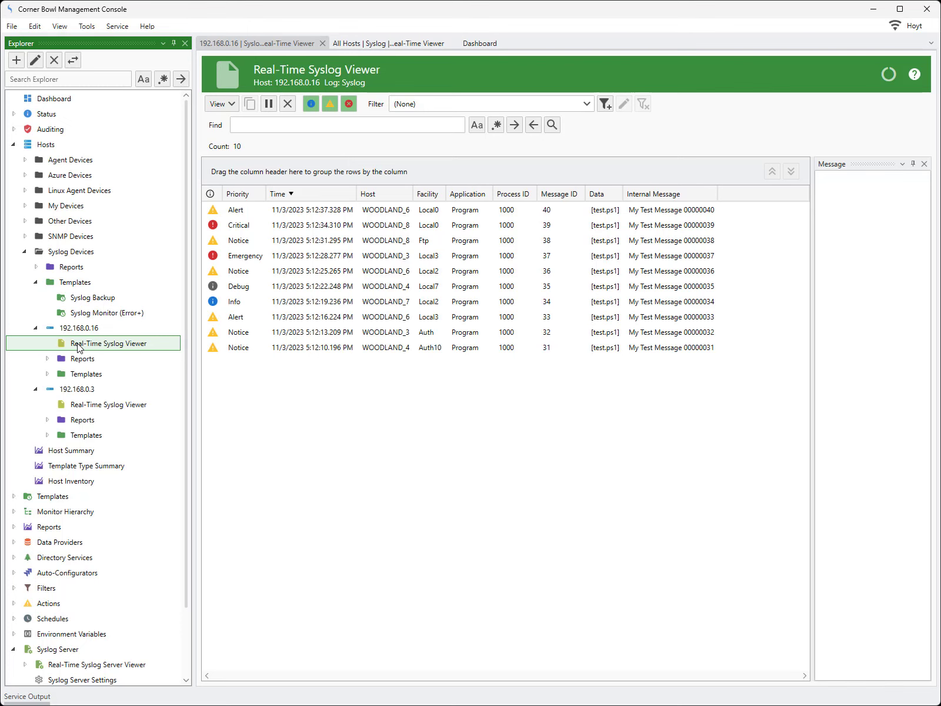
{"action": "left_click", "coordinate": [24, 251]}
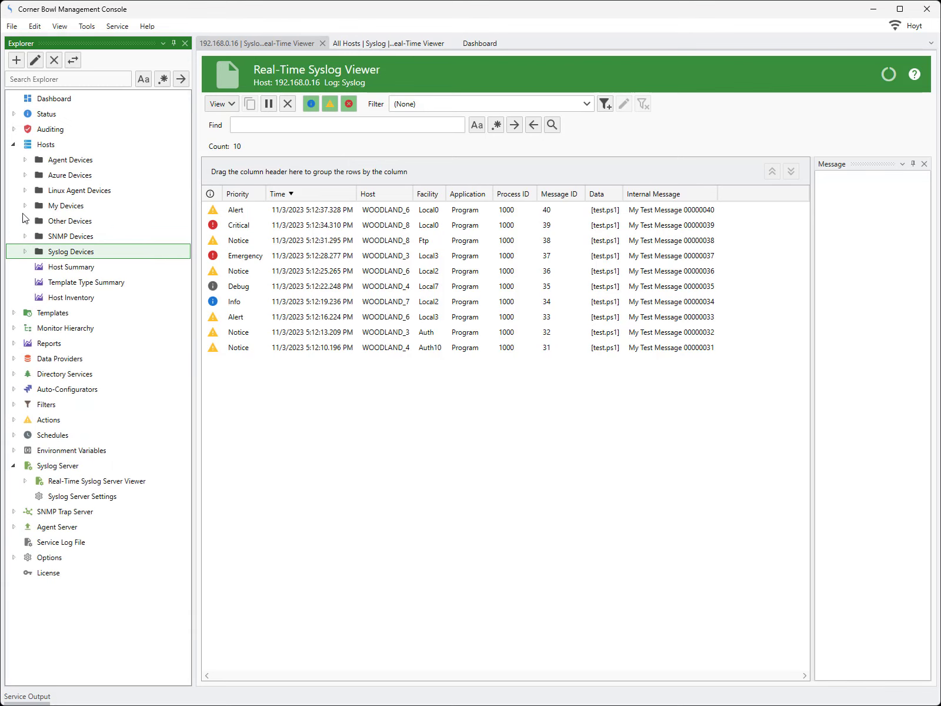
{"action": "left_click", "coordinate": [13, 144]}
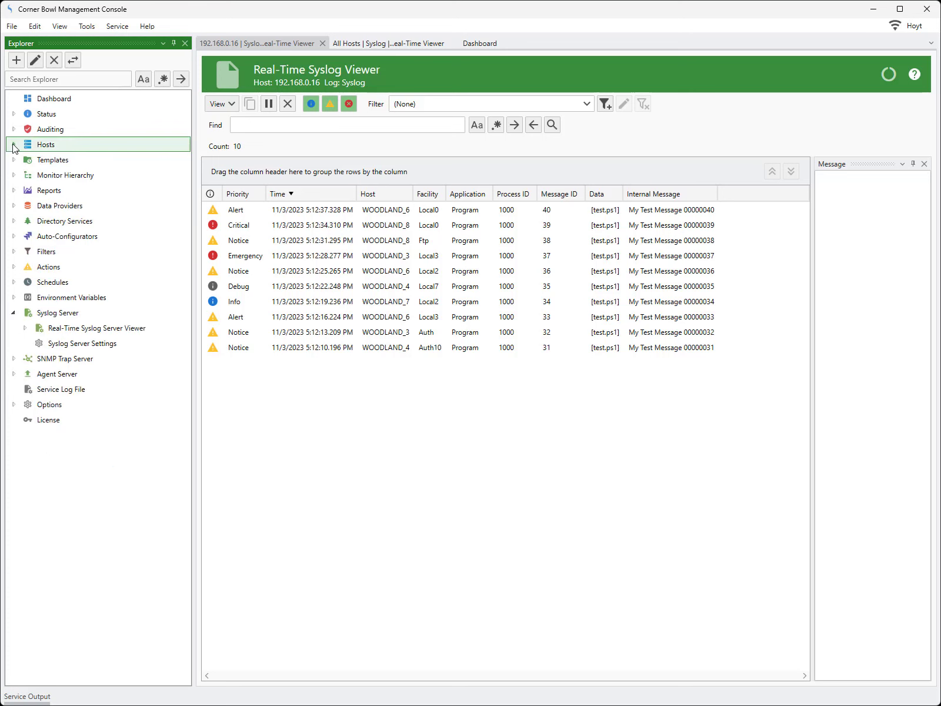
Step: Send a test syslog message using the Syslog action in the Syslog folder of Sample Actions
{"action": "left_click", "coordinate": [13, 268]}
{"action": "left_click", "coordinate": [25, 283]}
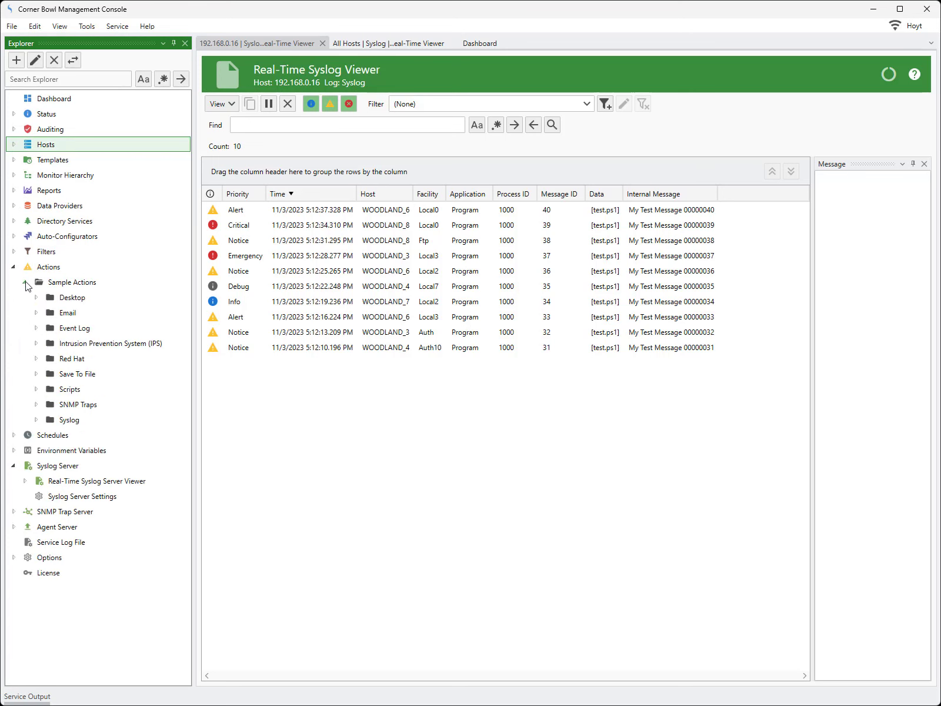
{"action": "left_click", "coordinate": [34, 420]}
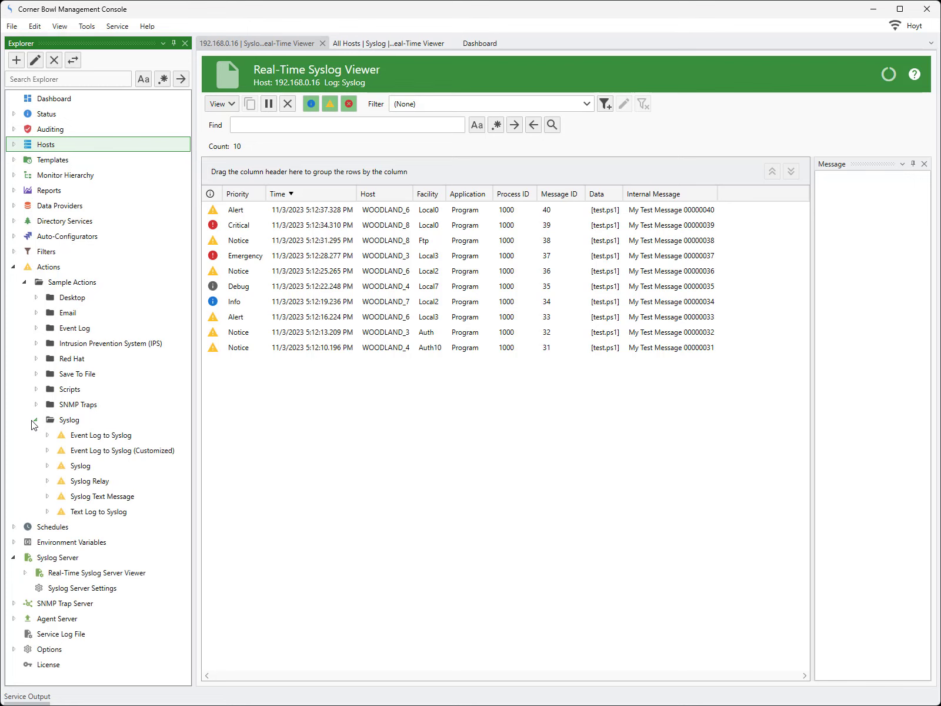
{"action": "left_click", "coordinate": [77, 468]}
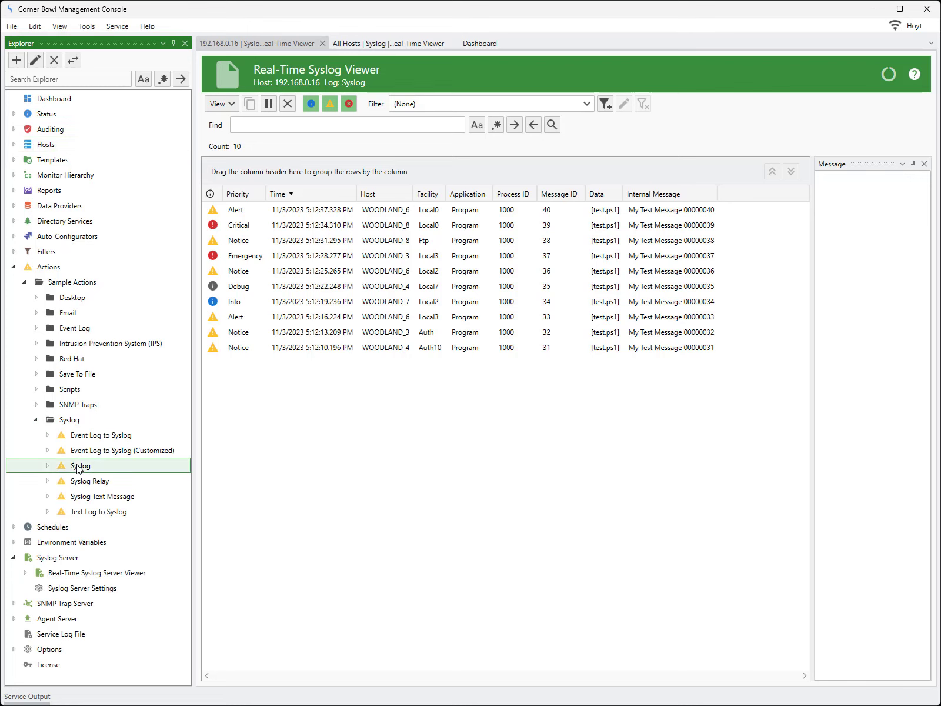
{"action": "right_click", "coordinate": [78, 468]}
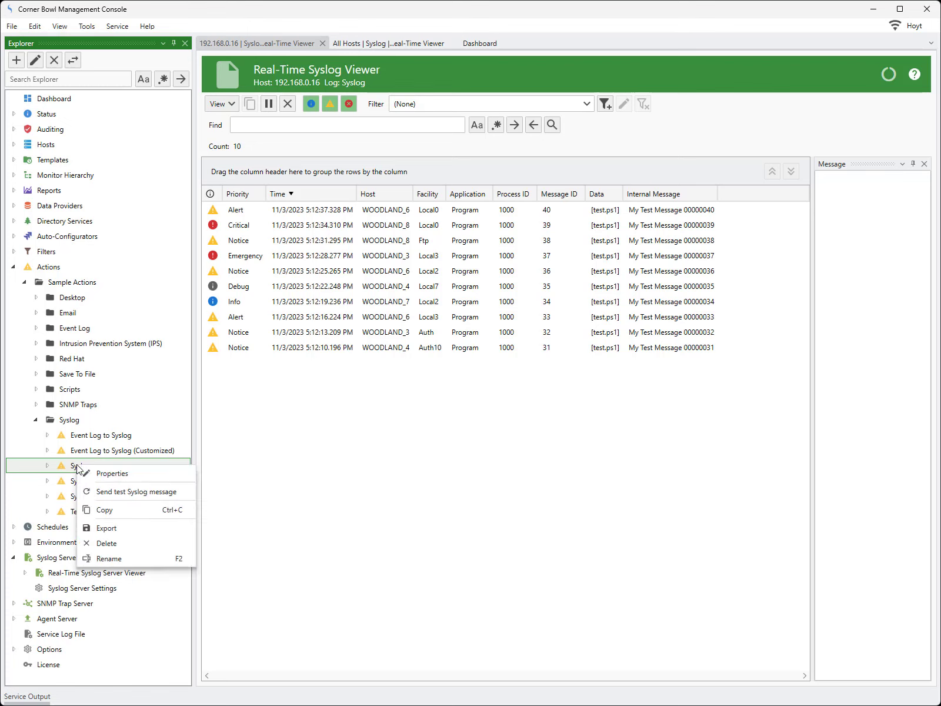
{"action": "left_click", "coordinate": [100, 492]}
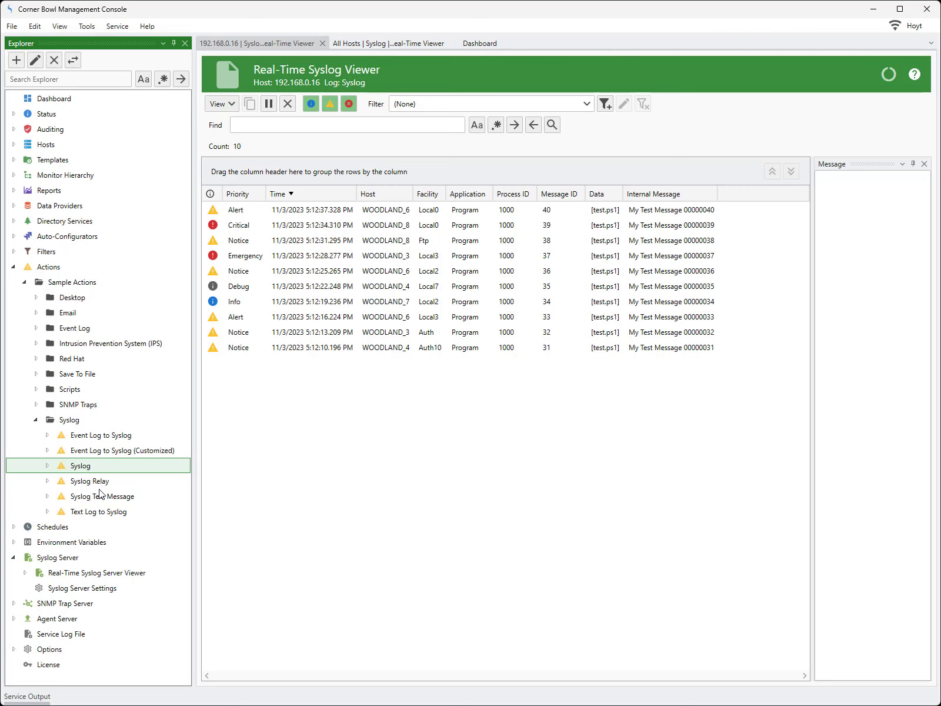
Step: Close the 192.168.0.16 syslog viewer and clear all messages from the all-hosts real-time syslog viewer
{"action": "left_click", "coordinate": [323, 44]}
{"action": "left_click", "coordinate": [263, 45]}
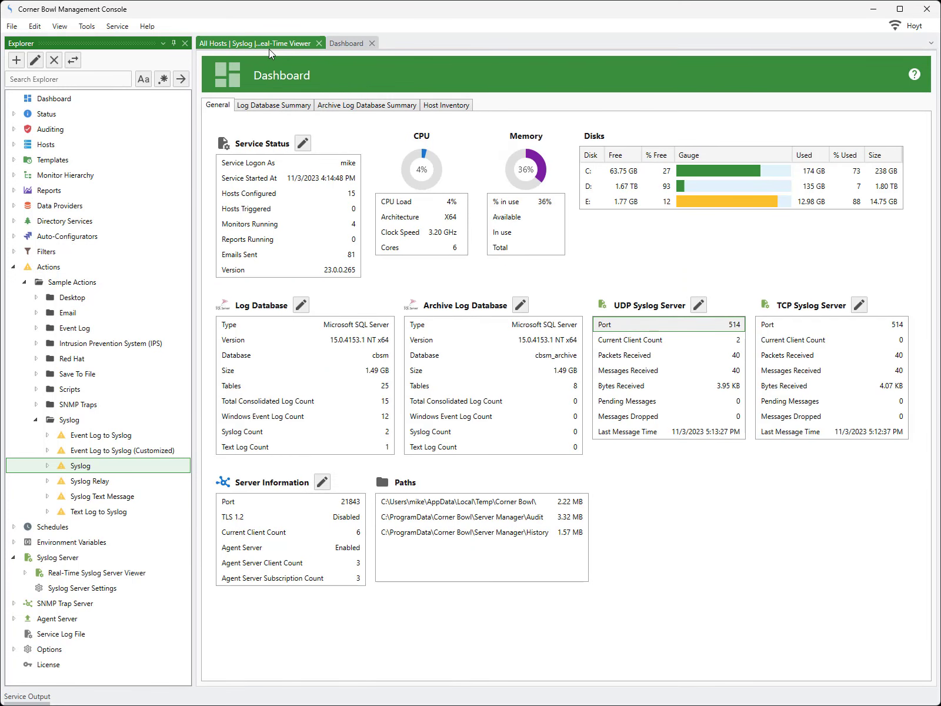
{"action": "left_click", "coordinate": [288, 104]}
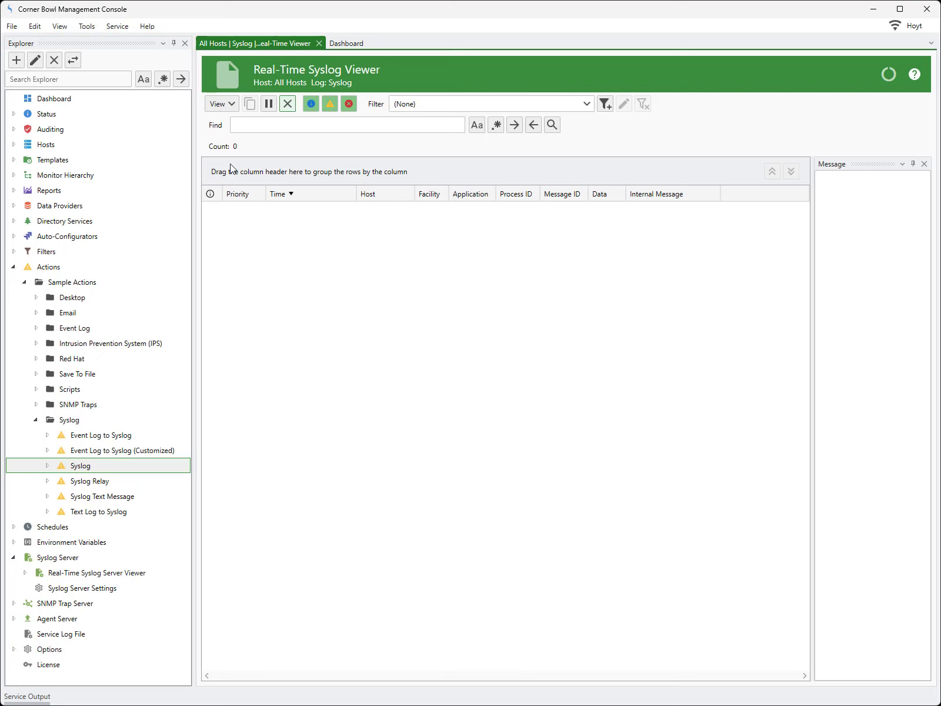
Step: Send another test message from the Syslog sample action and display the received message's text in the all-hosts viewer
{"action": "right_click", "coordinate": [80, 466]}
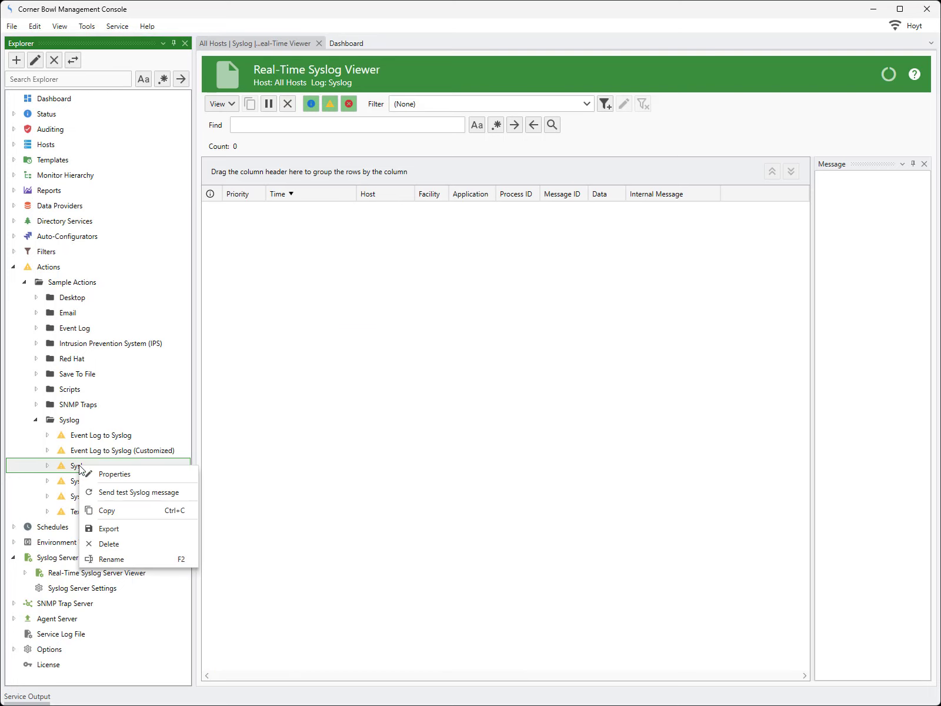
{"action": "left_click", "coordinate": [107, 492]}
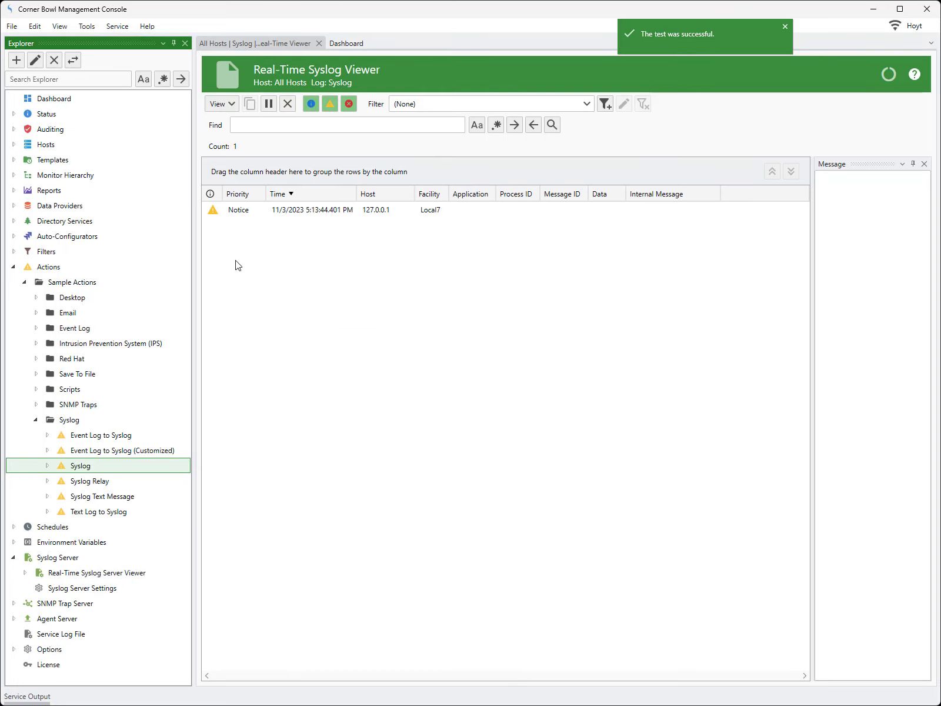
{"action": "left_click", "coordinate": [249, 211]}
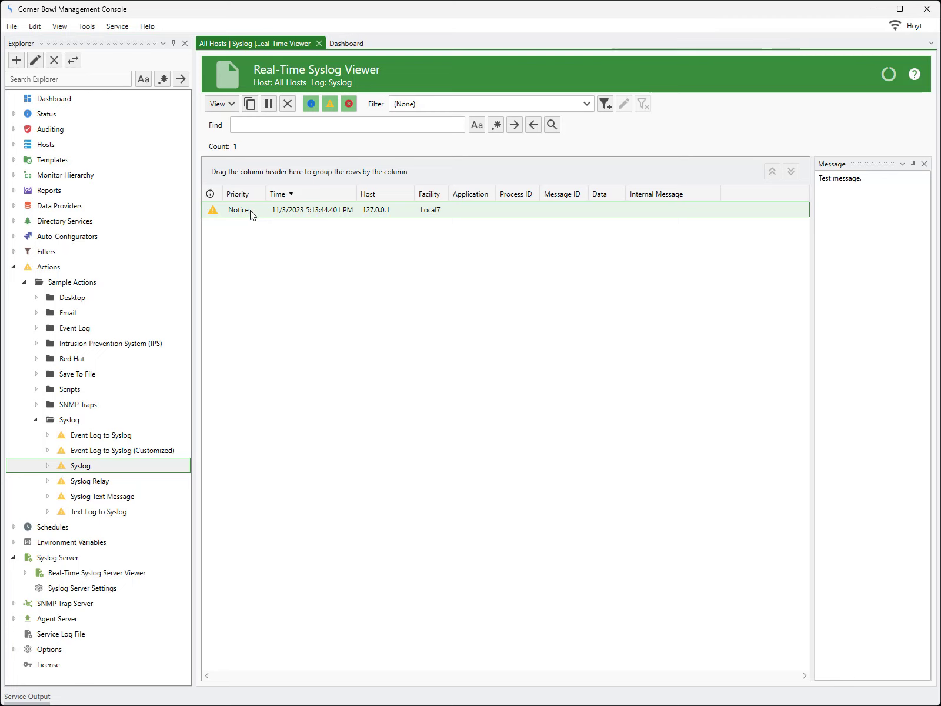